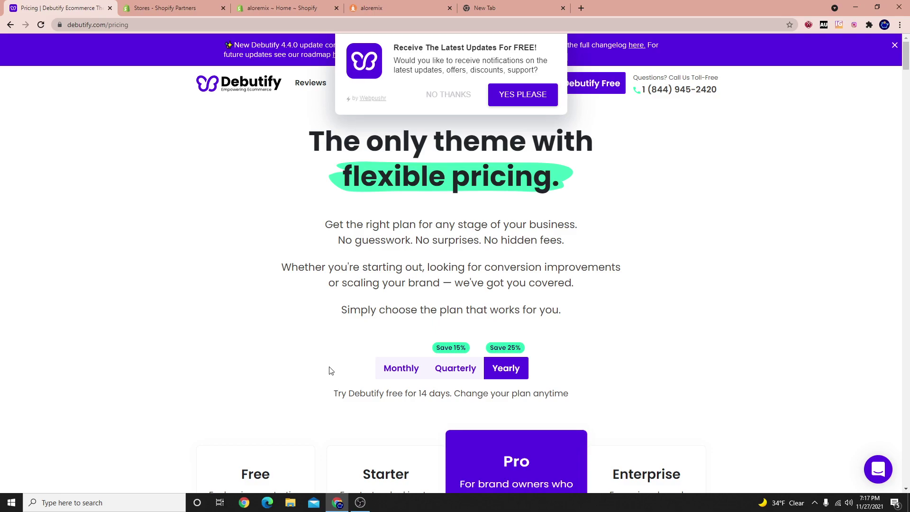
Switch to the aloremix storefront and dismiss its mailing-list popup.
left_click(371, 8)
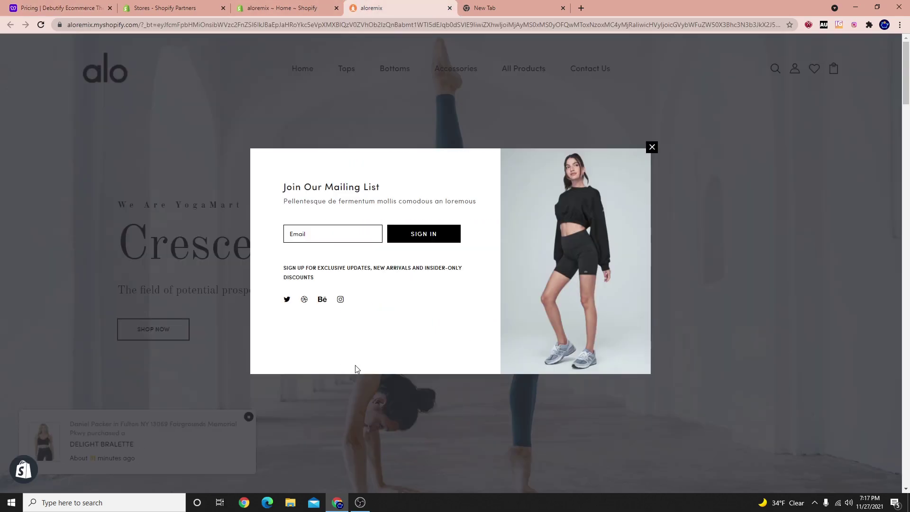
scroll(65, 166, "down", 5)
scroll(209, 219, "down", 1)
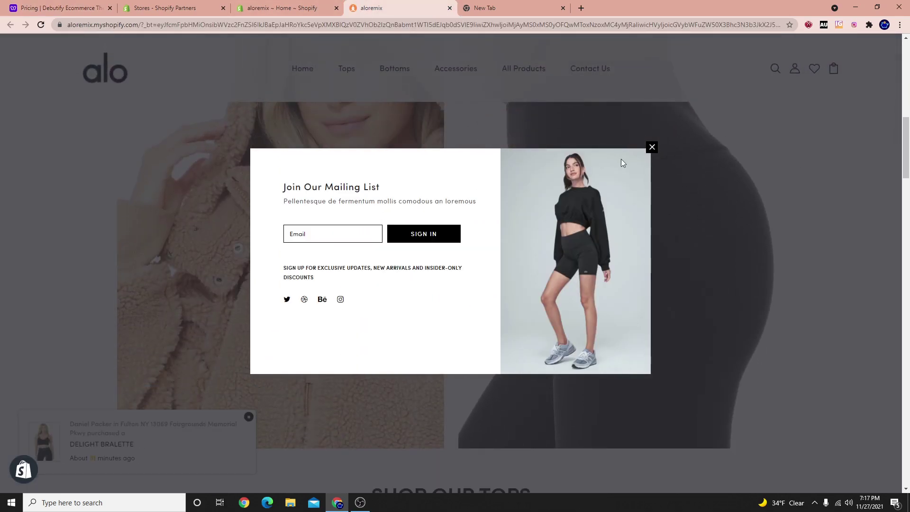
left_click(652, 148)
Open the DELIGHT BRALETTE product page, priced at $58.00 USD, from the product grid.
scroll(591, 223, "up", 5)
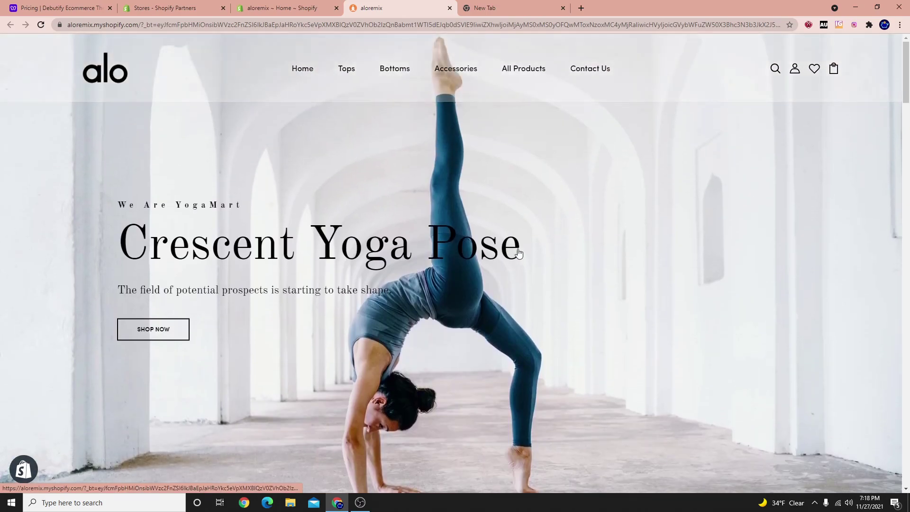
scroll(474, 293, "down", 5)
scroll(473, 293, "down", 10)
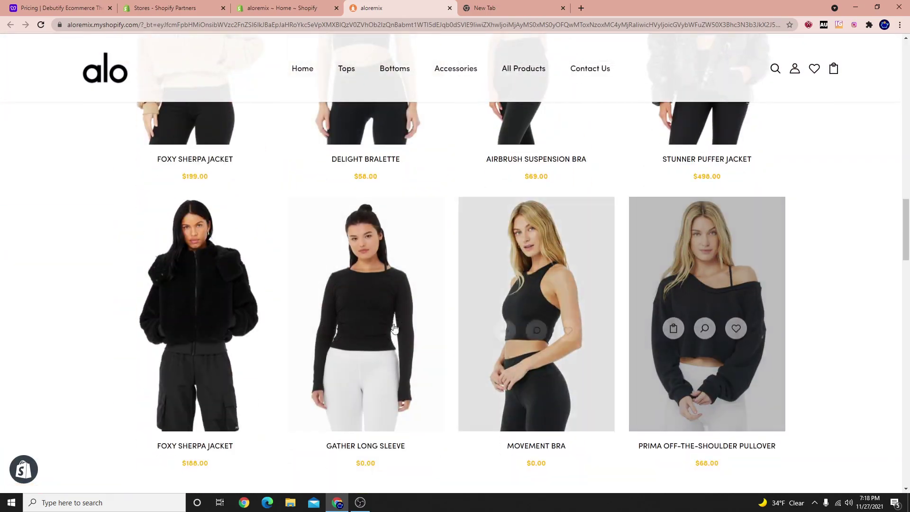
scroll(427, 280, "up", 4)
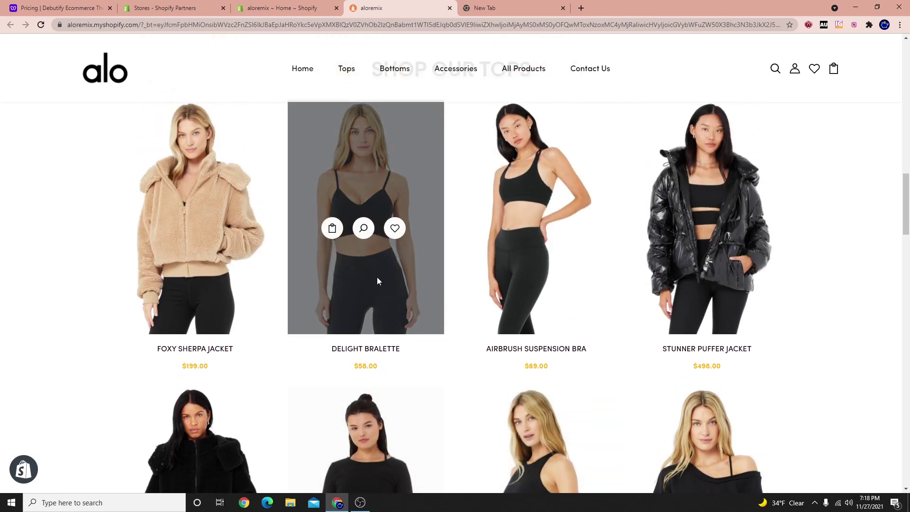
left_click(380, 349)
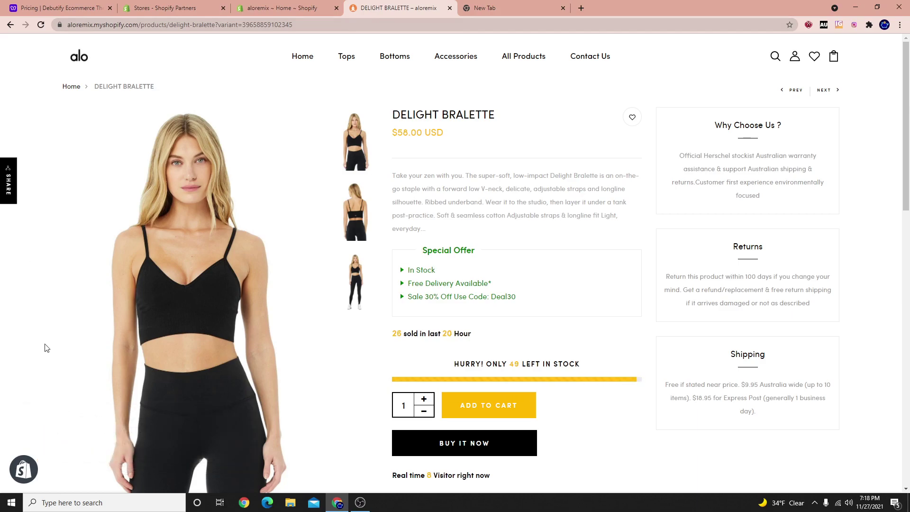
scroll(473, 269, "down", 15)
scroll(426, 289, "up", 4)
scroll(389, 317, "up", 11)
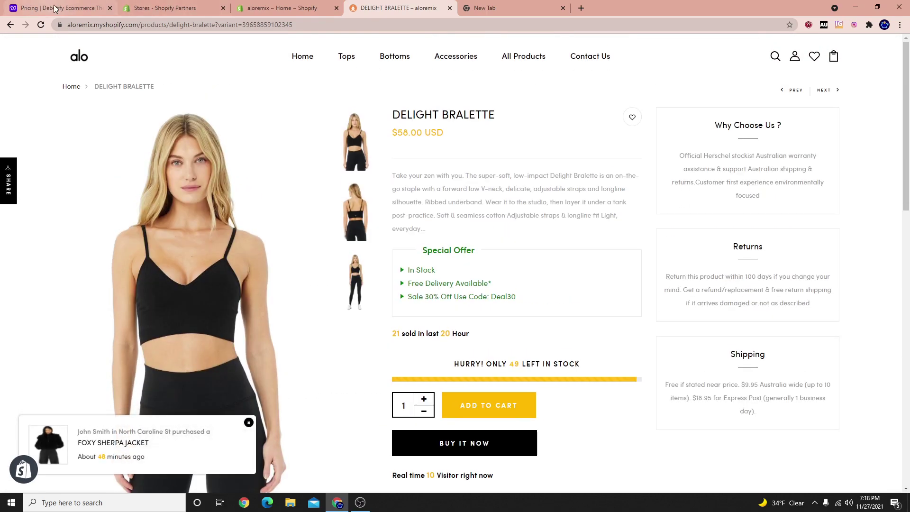
Leave the Webpushr detour and submit the name and e-mail for the Debutify free trial.
left_click(61, 9)
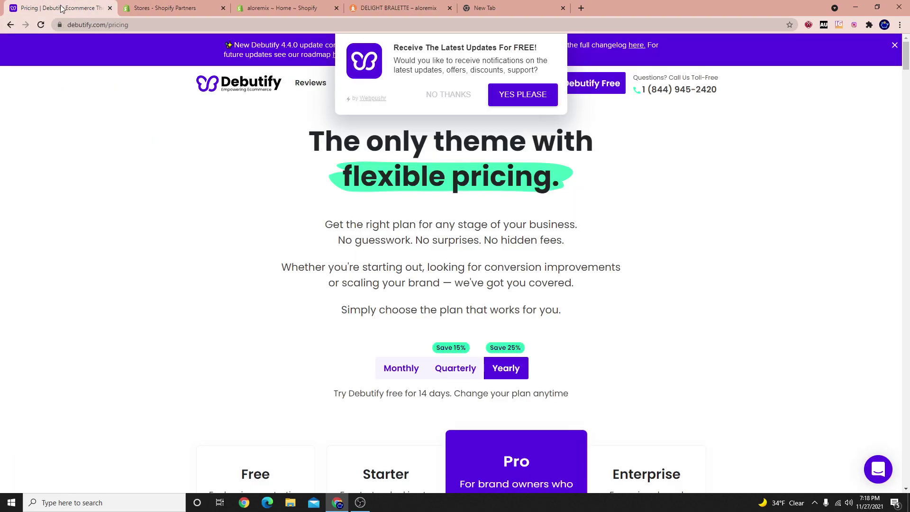
left_click(379, 99)
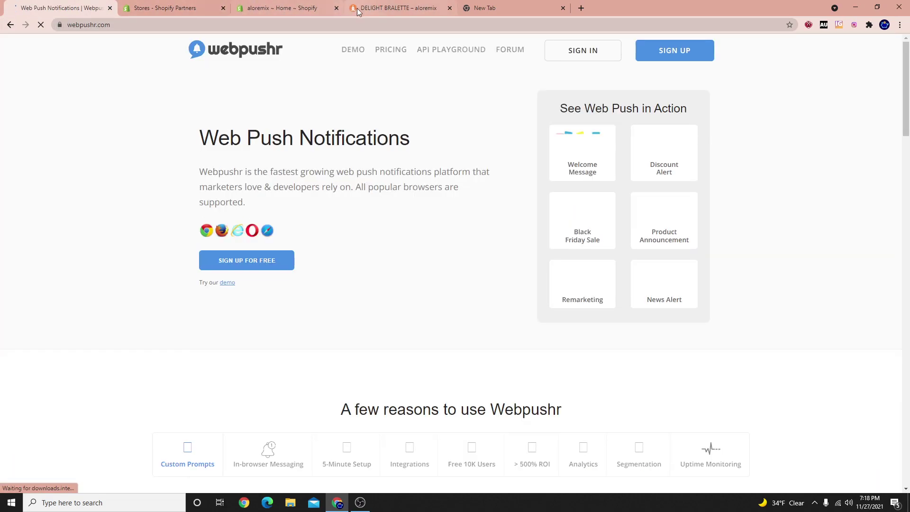
left_click(10, 24)
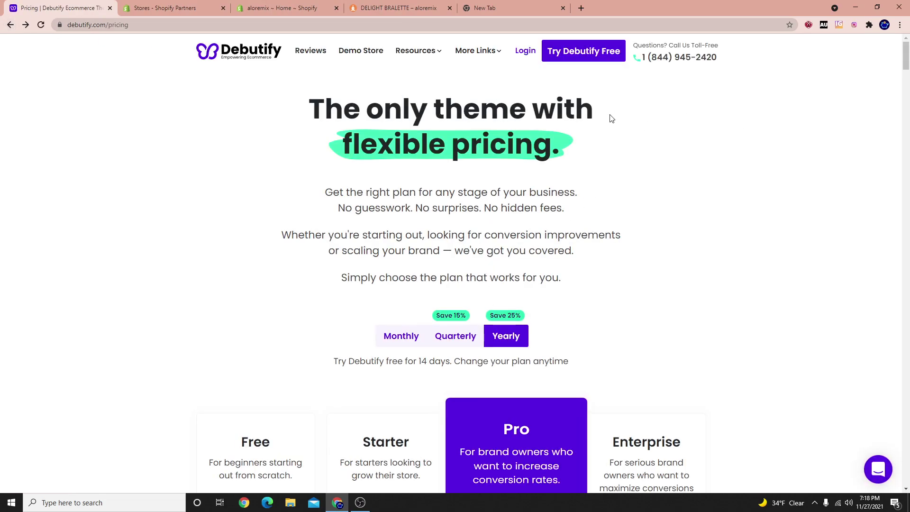
left_click(578, 84)
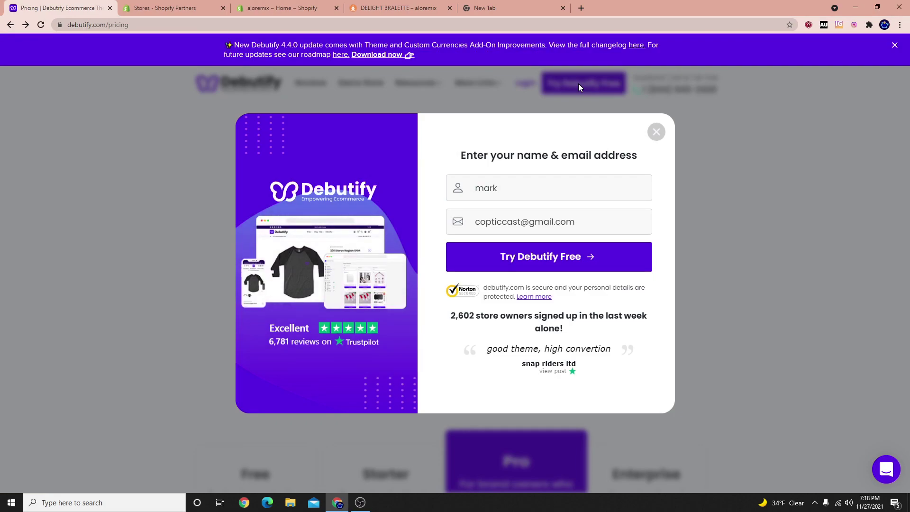
left_click(550, 257)
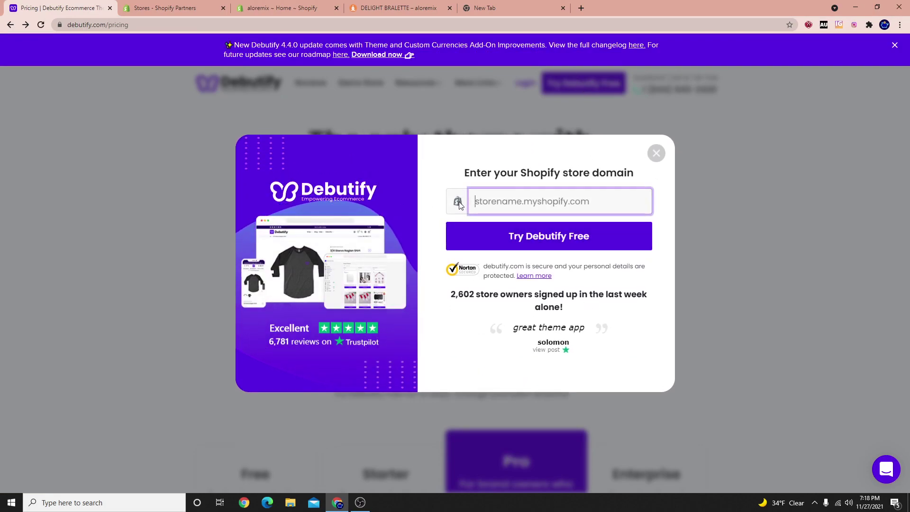
left_click(289, 8)
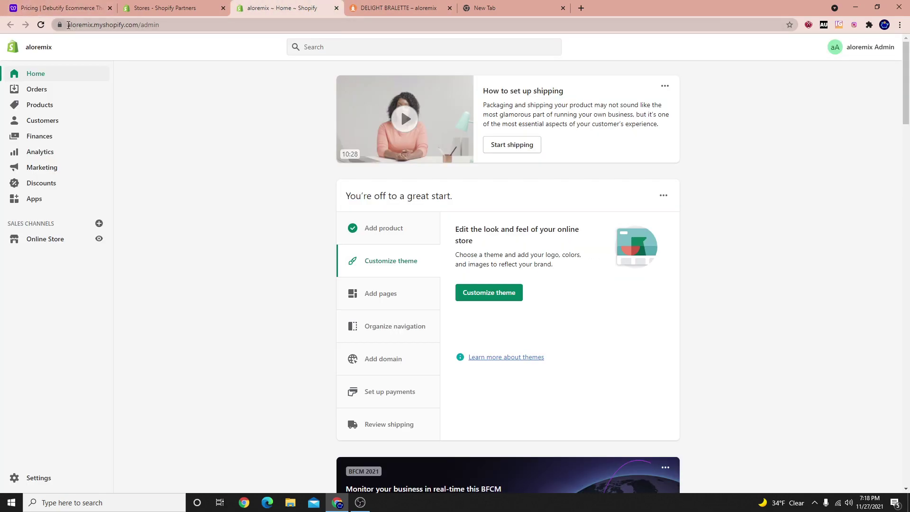
left_click_drag(132, 23, 57, 14)
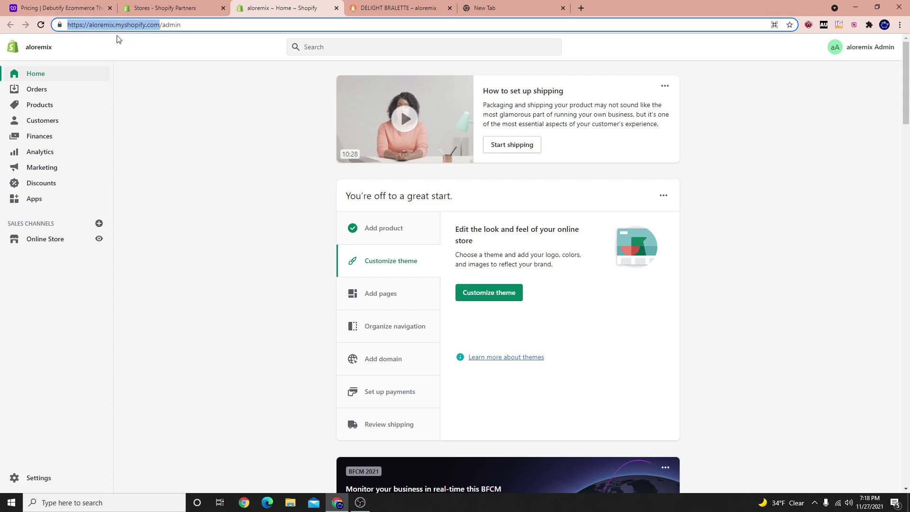
left_click(75, 25)
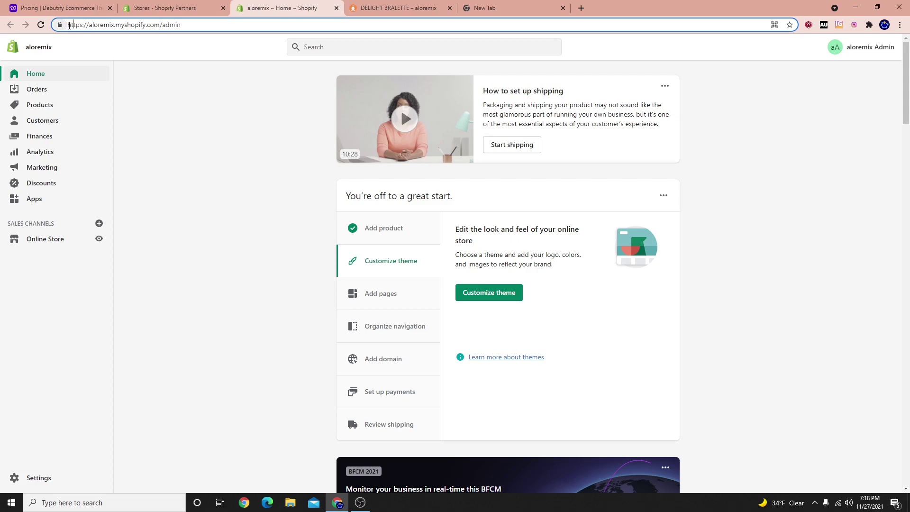
left_click_drag(69, 25, 155, 26)
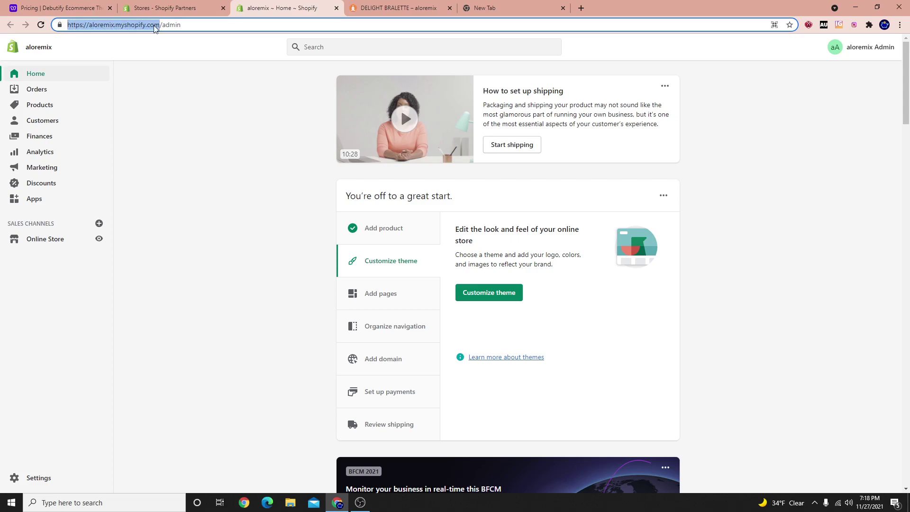
right_click(153, 25)
left_click(186, 72)
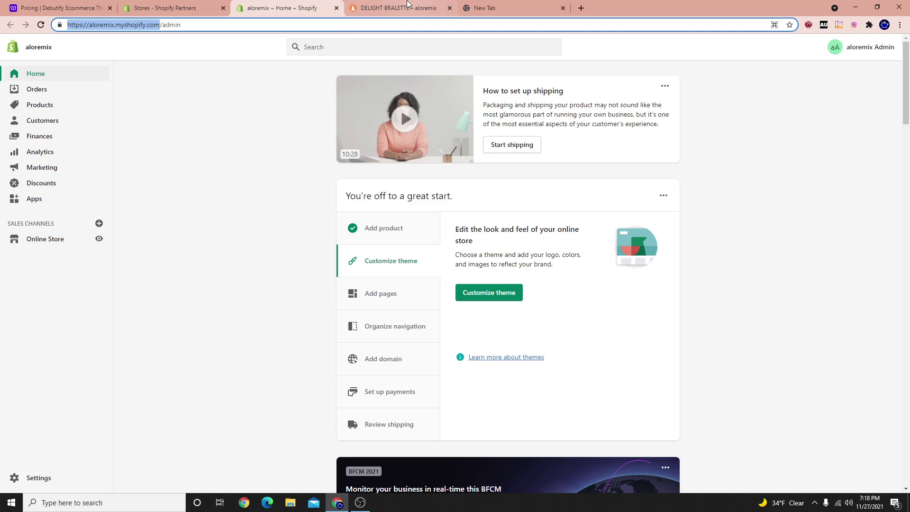
Paste the store address into Debutify's domain field, trimmed to aloremix.myshopify.com.
left_click(59, 8)
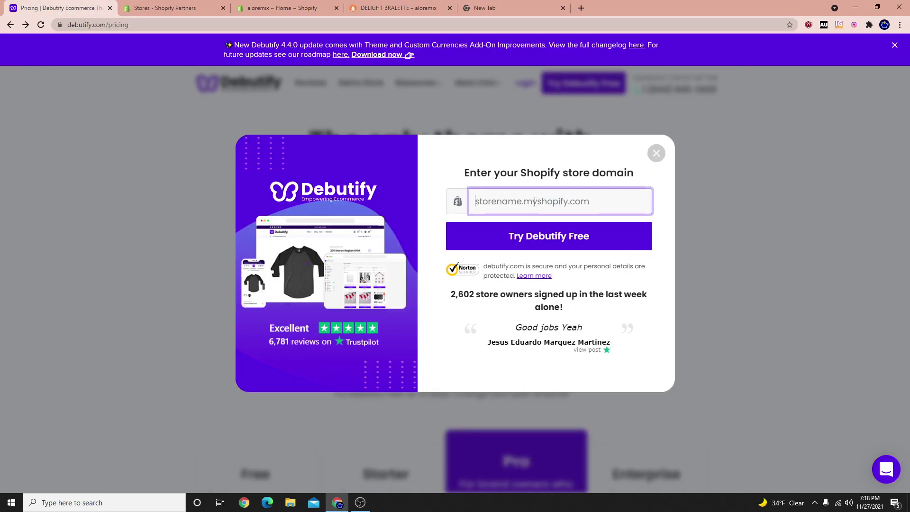
key("ctrl+v")
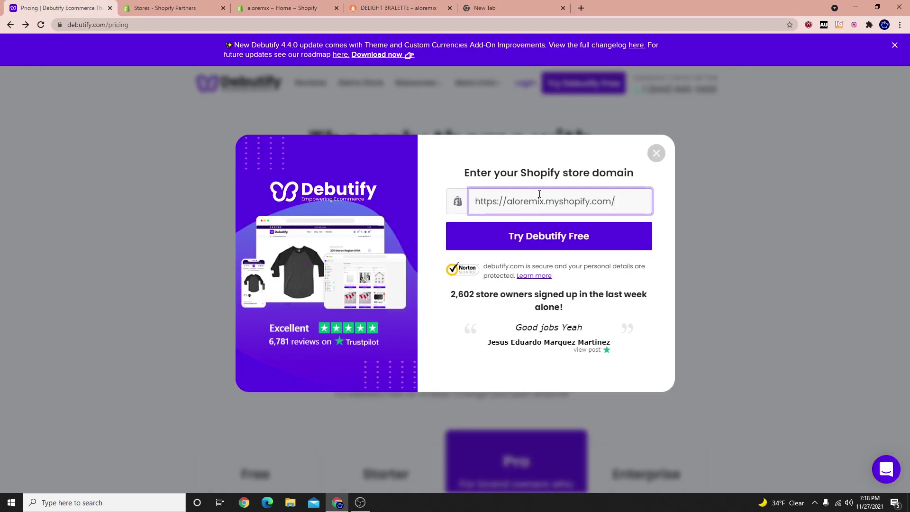
left_click(519, 241)
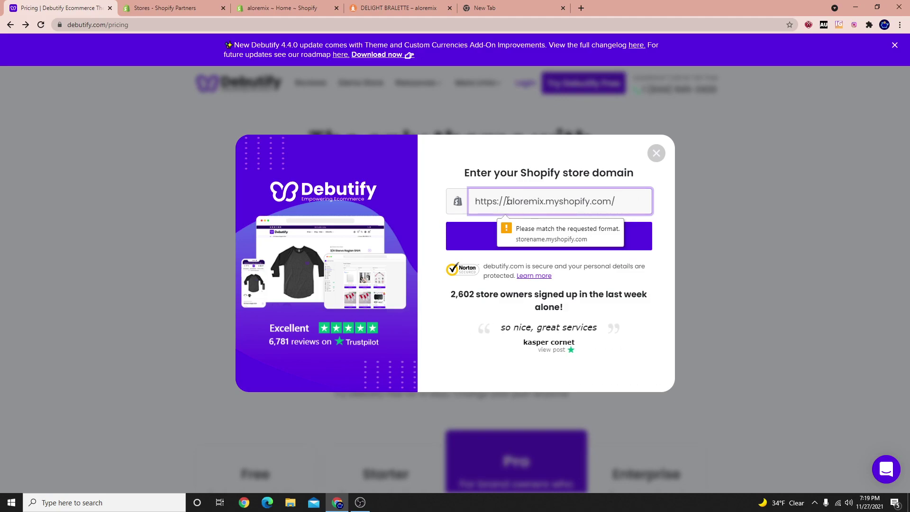
left_click_drag(506, 201, 362, 199)
key("BackSpace")
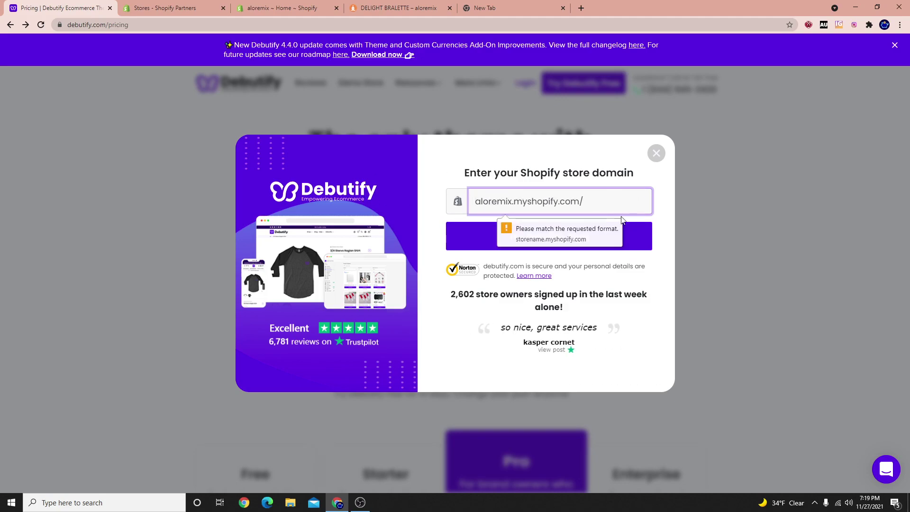
left_click(607, 198)
key("BackSpace")
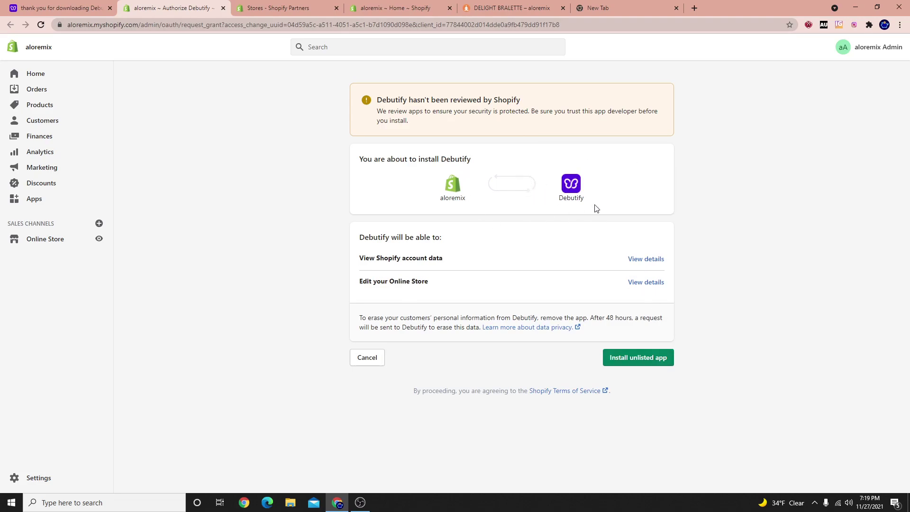
Install Debutify on the aloremix store as an unlisted app.
left_click(646, 360)
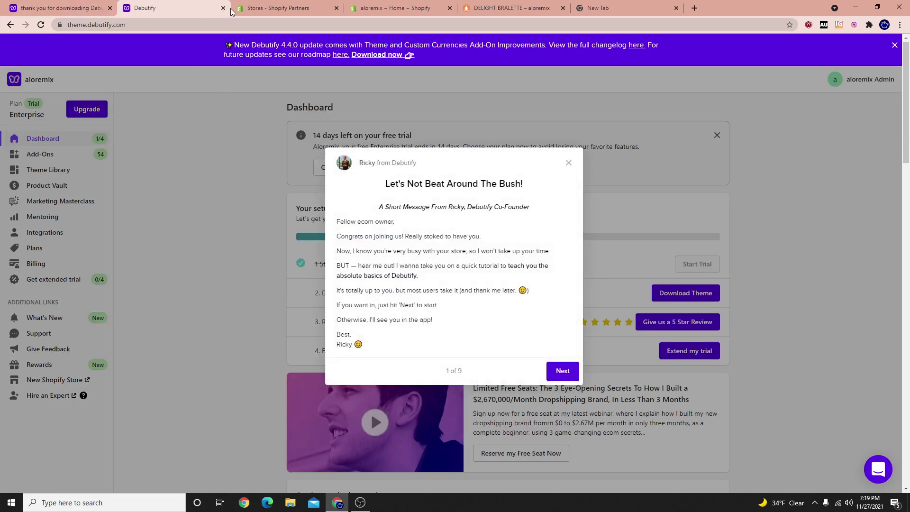
Look through the aloremix themes list, then view the Apps page listing Debutify.
left_click(394, 9)
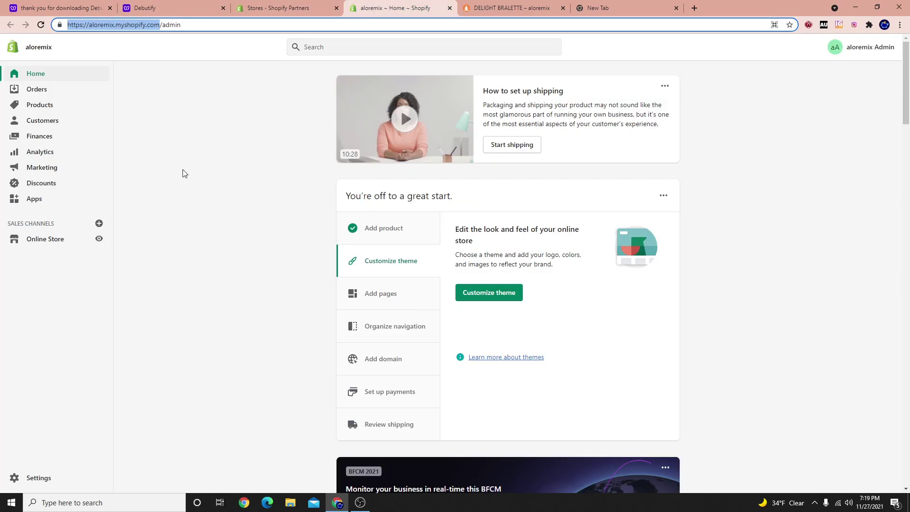
left_click(46, 239)
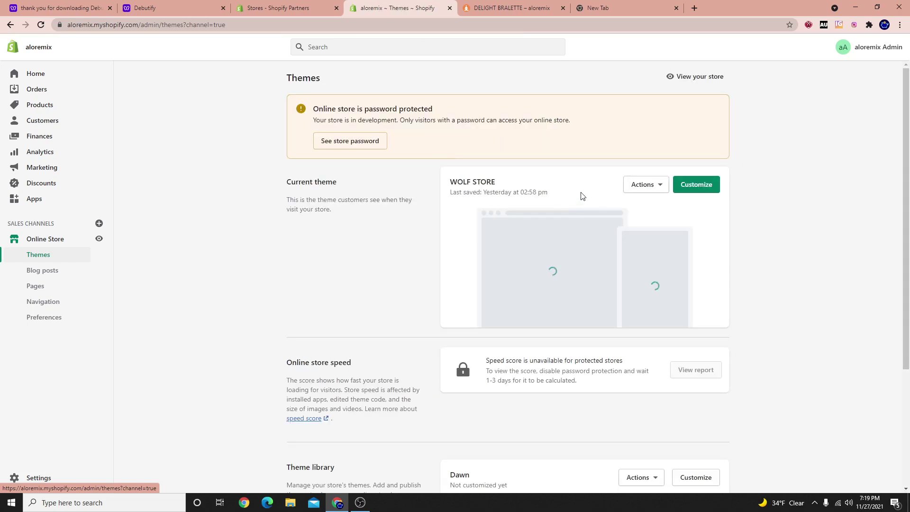
scroll(520, 260, "down", 5)
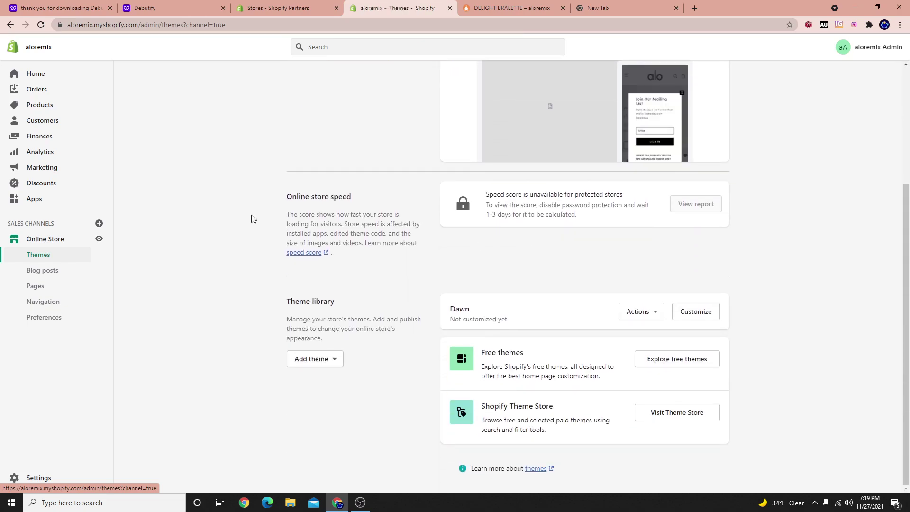
left_click(34, 199)
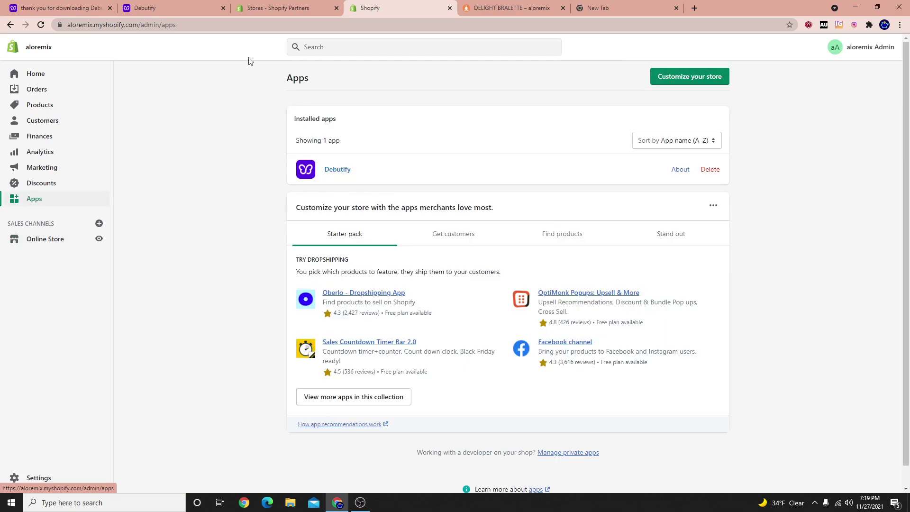
Return to the Debutify dashboard and dismiss the co-founder's welcome message.
left_click(186, 6)
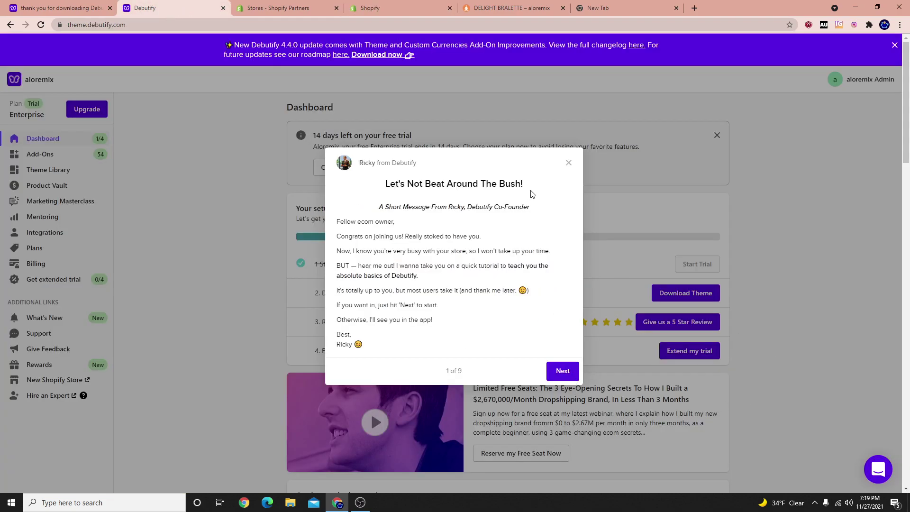
left_click(569, 162)
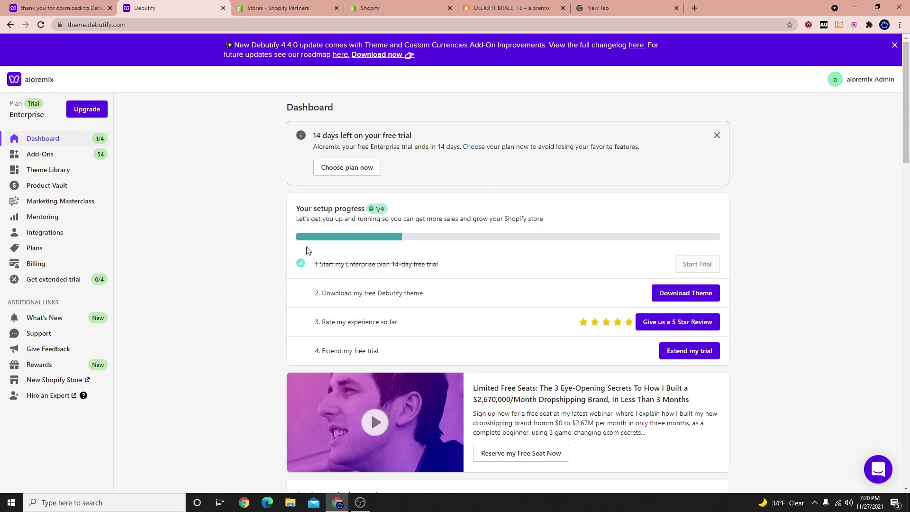
Add Debutify 4.4.0 to the store's theme library as an unpublished theme.
left_click(695, 294)
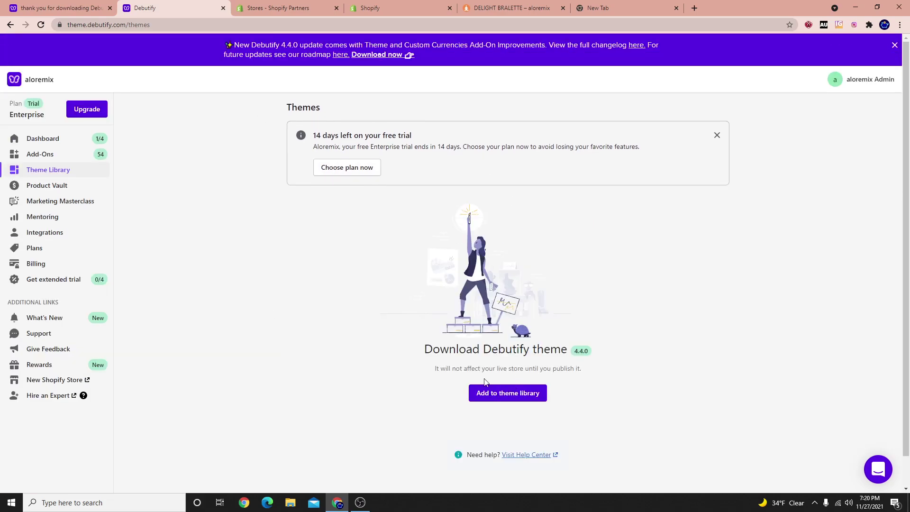
left_click_drag(472, 349, 530, 351)
left_click(512, 394)
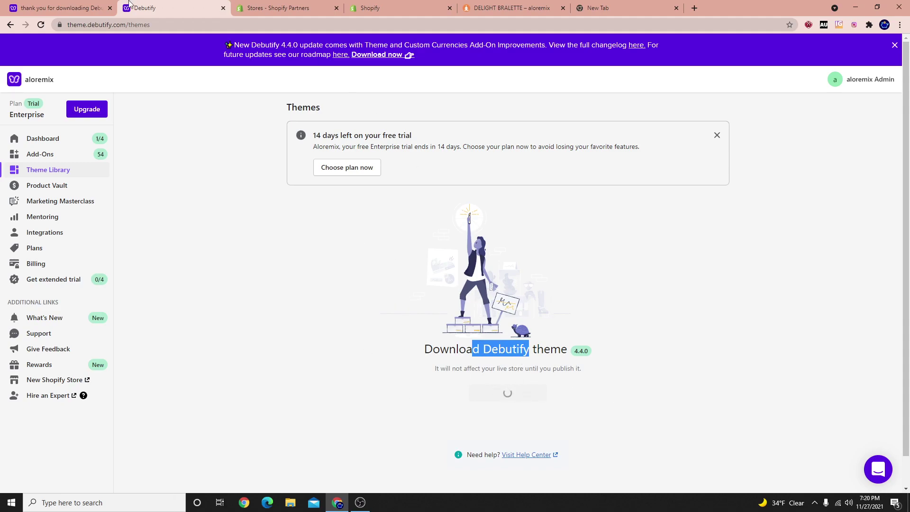
left_click(368, 9)
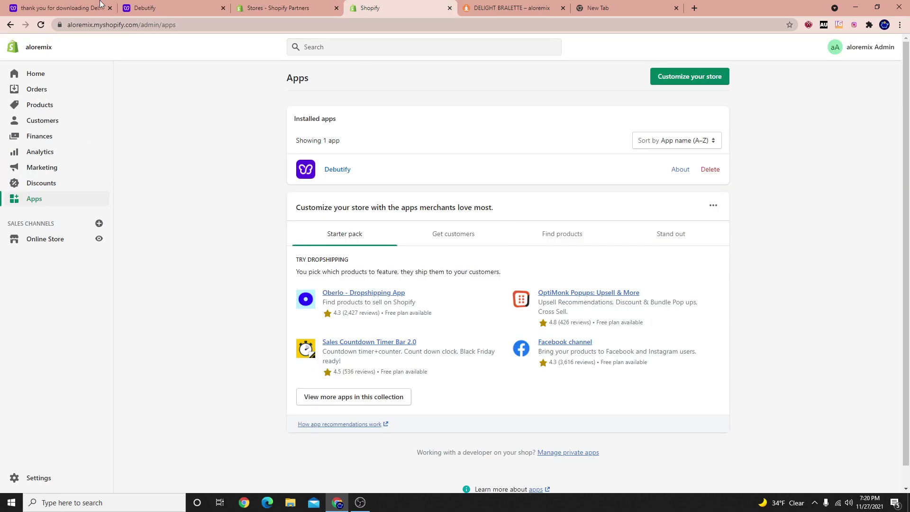
left_click(142, 8)
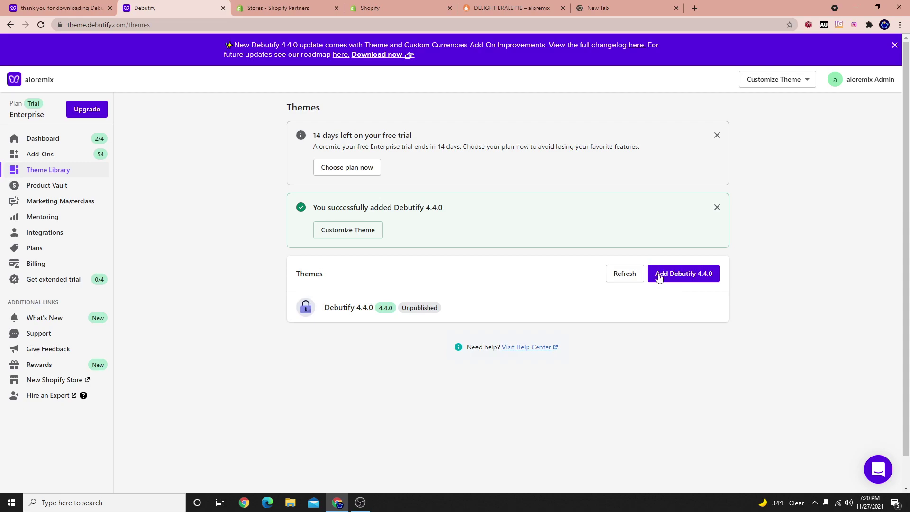
Add a second Debutify 4.4.0 copying theme settings, declining the update notifications offer.
left_click(683, 276)
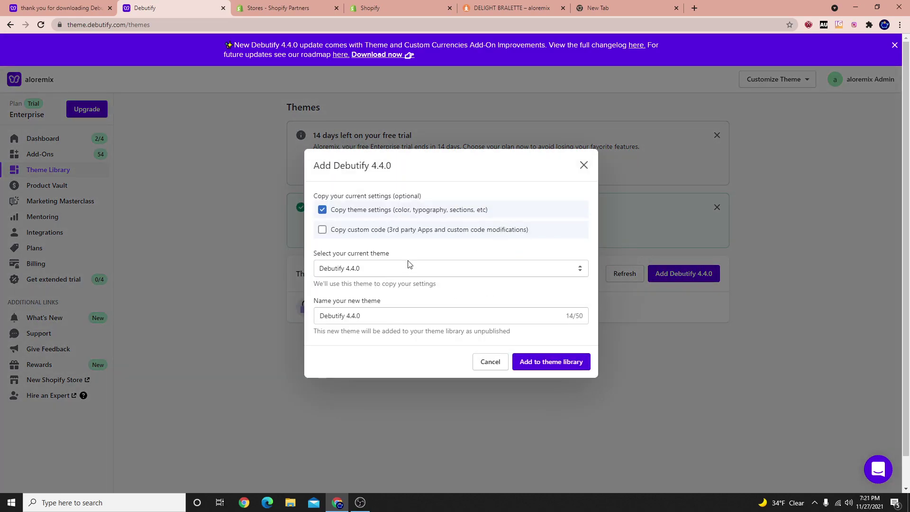
scroll(406, 264, "down", 1)
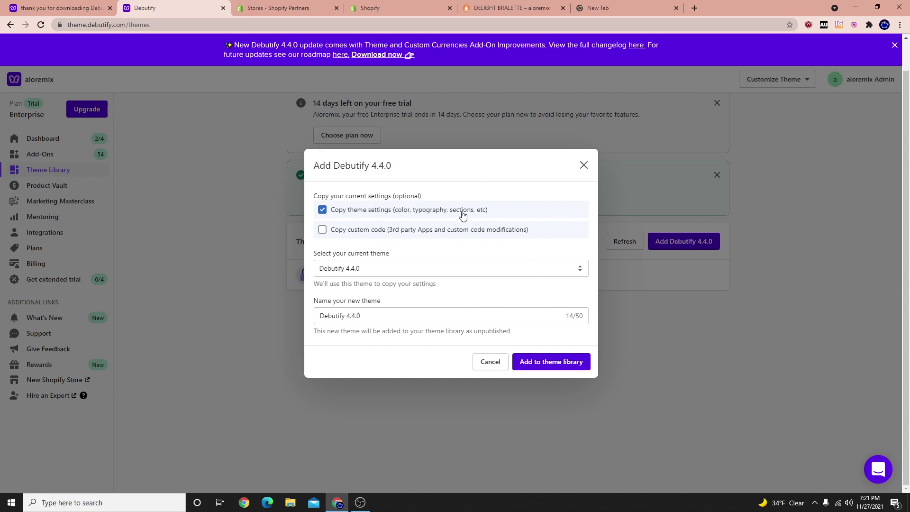
left_click(533, 365)
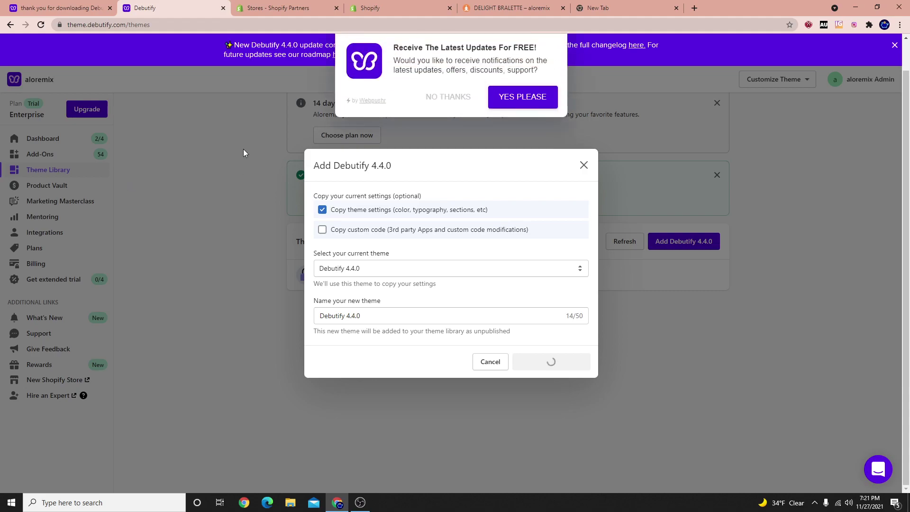
left_click(449, 97)
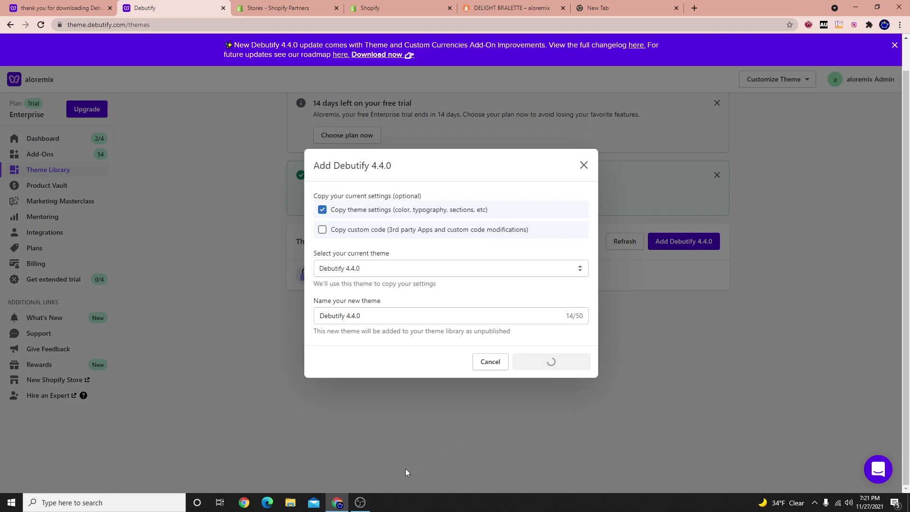
Glance at the Partners store list and Debutify theme library, ending in the aloremix admin.
mouse_move(361, 502)
left_click(327, 7)
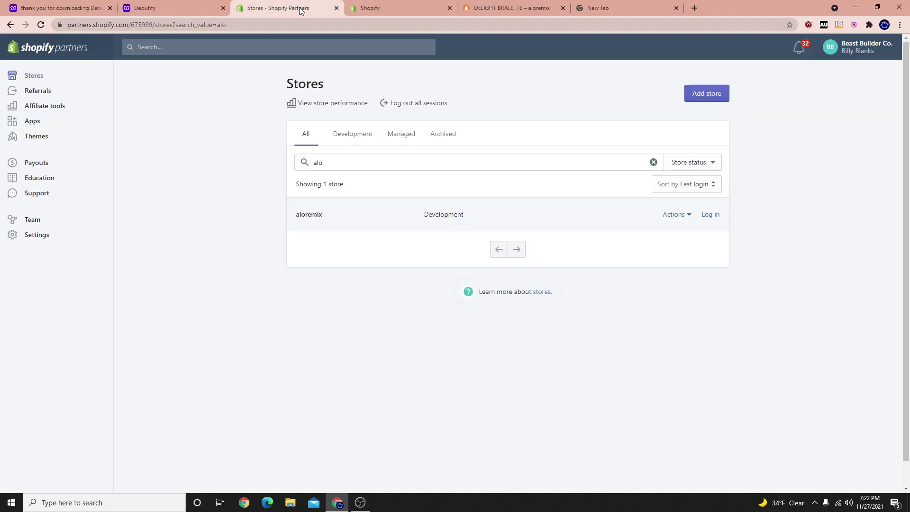
left_click(420, 9)
left_click(142, 8)
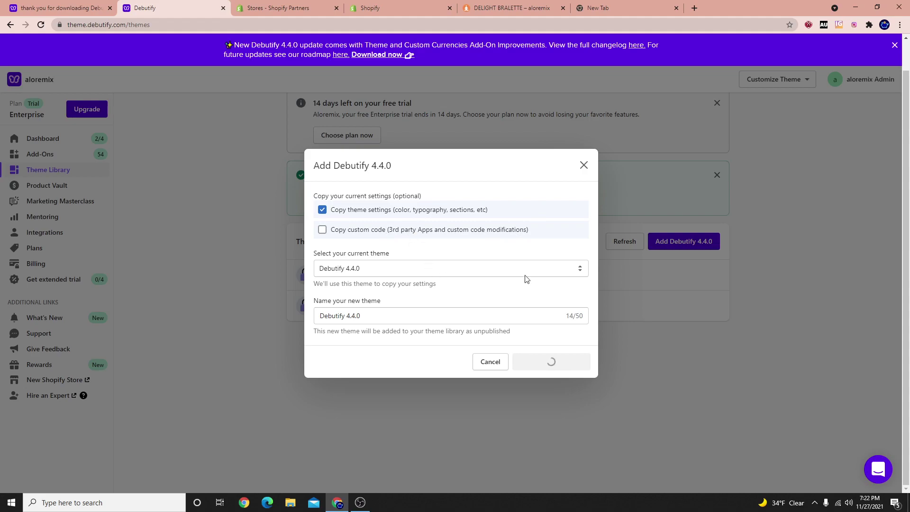
left_click(414, 4)
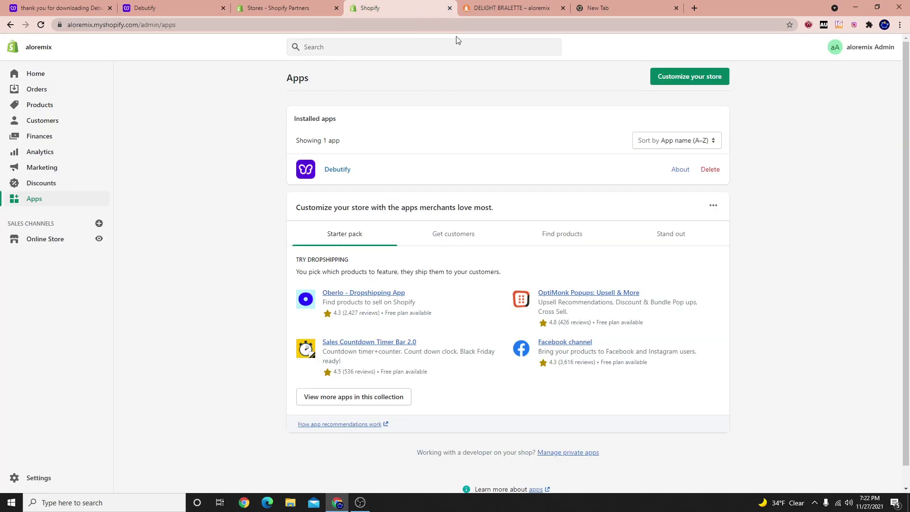
Review the theme library's two Debutify 4.4.0 copies and Dawn beside current theme WOLF STORE.
left_click(53, 239)
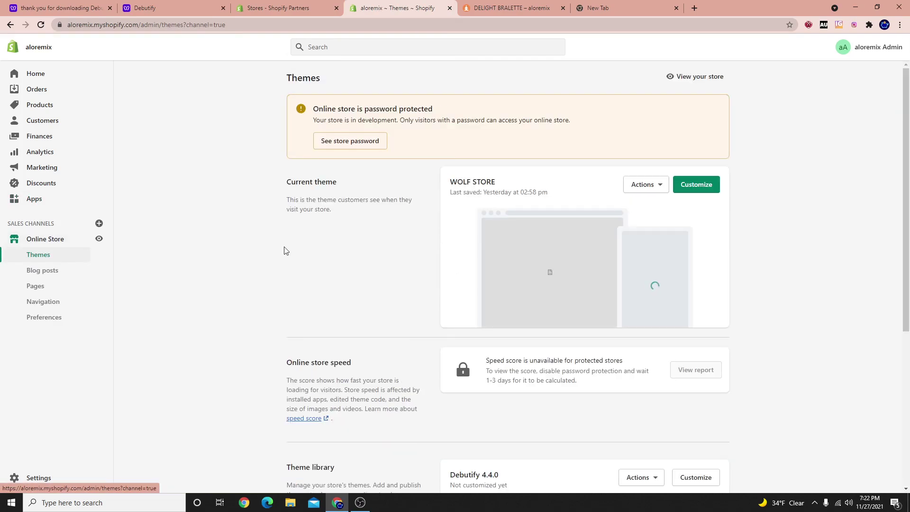
scroll(323, 256, "down", 4)
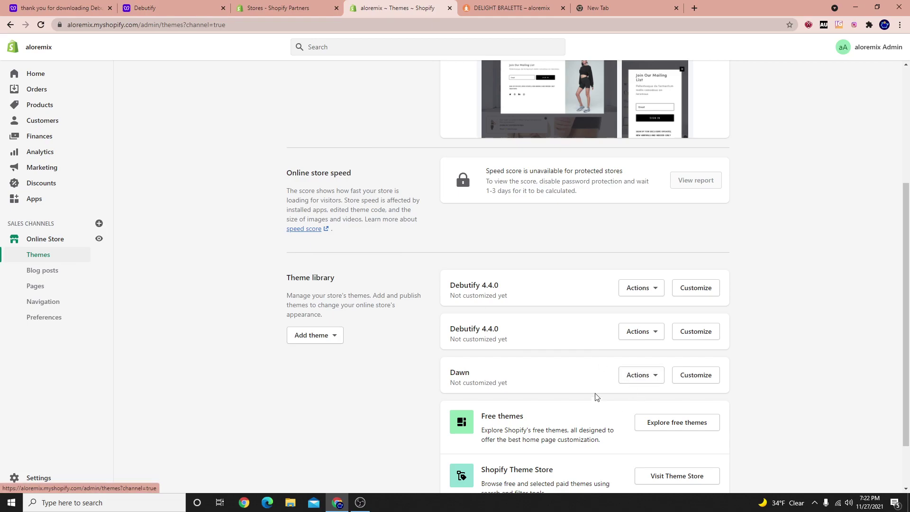
left_click_drag(460, 281, 521, 287)
left_click(476, 286)
scroll(558, 319, "up", 2)
scroll(544, 334, "up", 2)
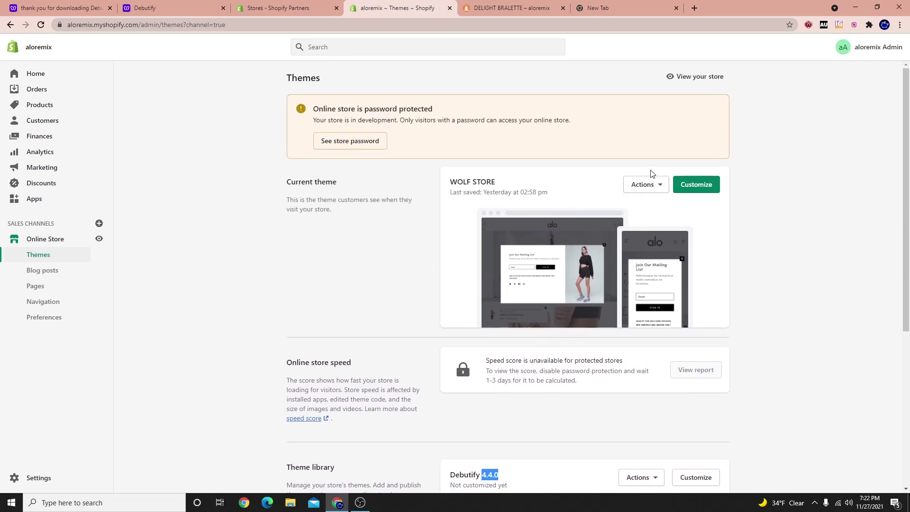
scroll(659, 213, "down", 4)
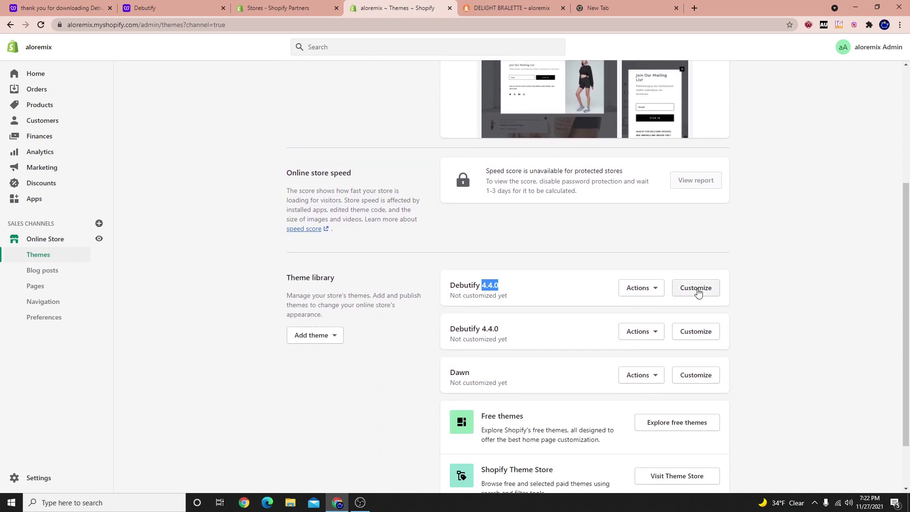
left_click(693, 286)
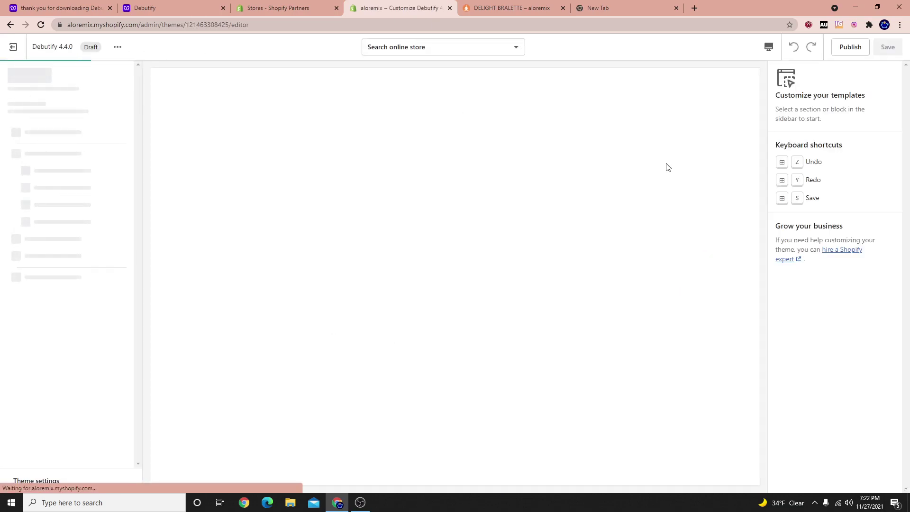
scroll(345, 280, "down", 7)
scroll(394, 310, "up", 5)
scroll(361, 256, "up", 2)
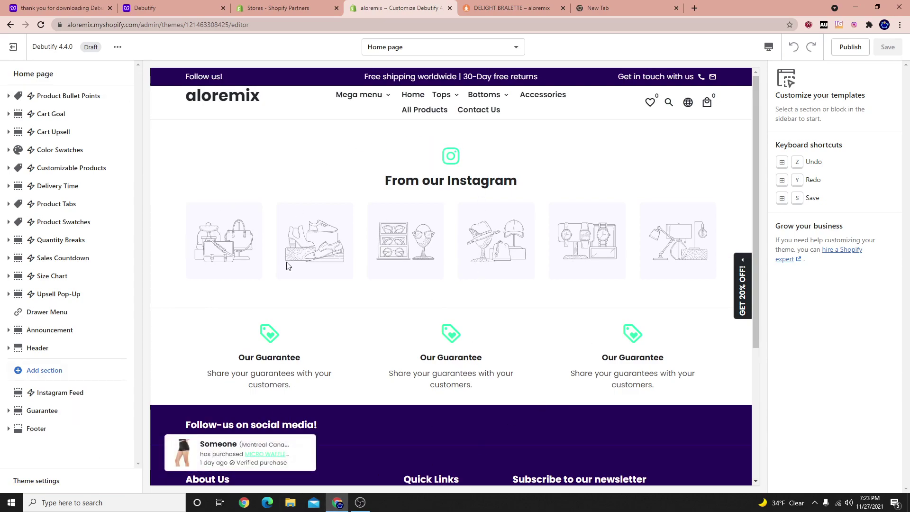
left_click(13, 46)
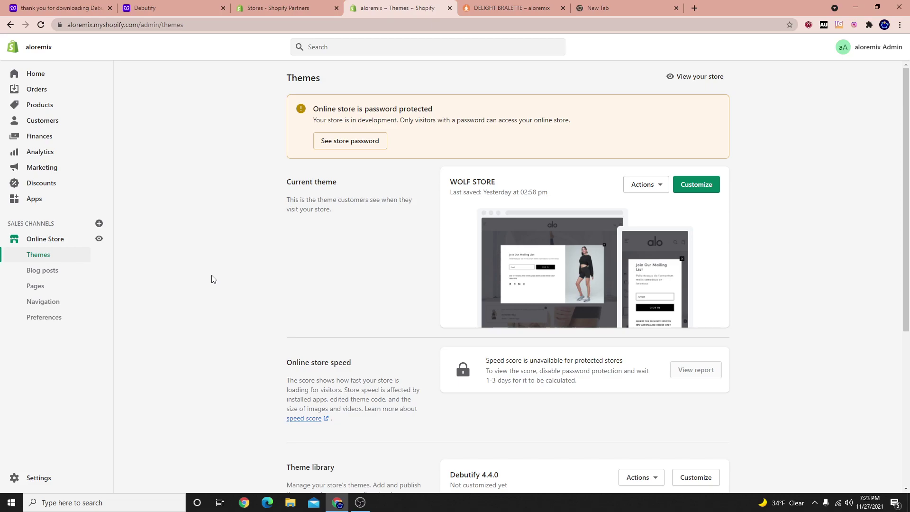
Open the live aloremix storefront in a new tab and browse its home page.
left_click(99, 239)
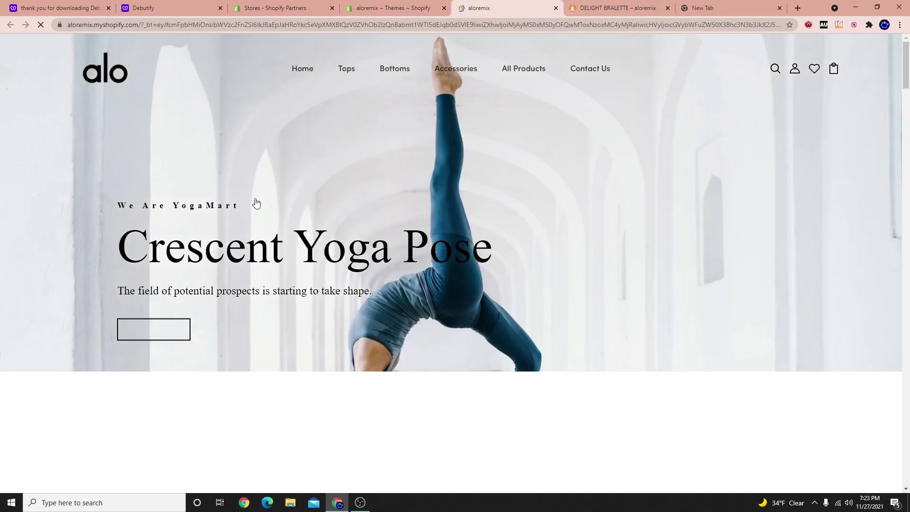
scroll(361, 178, "down", 5)
scroll(361, 178, "down", 15)
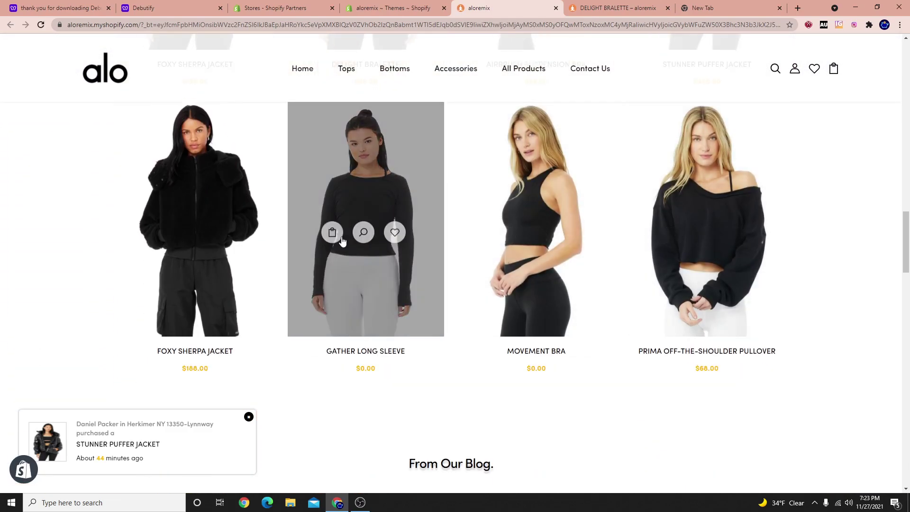
scroll(575, 148, "up", 4)
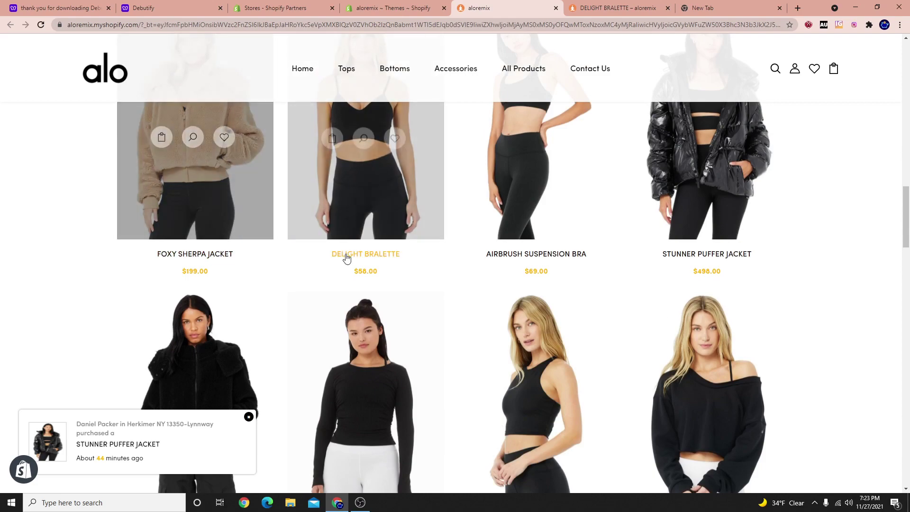
scroll(350, 256, "up", 3)
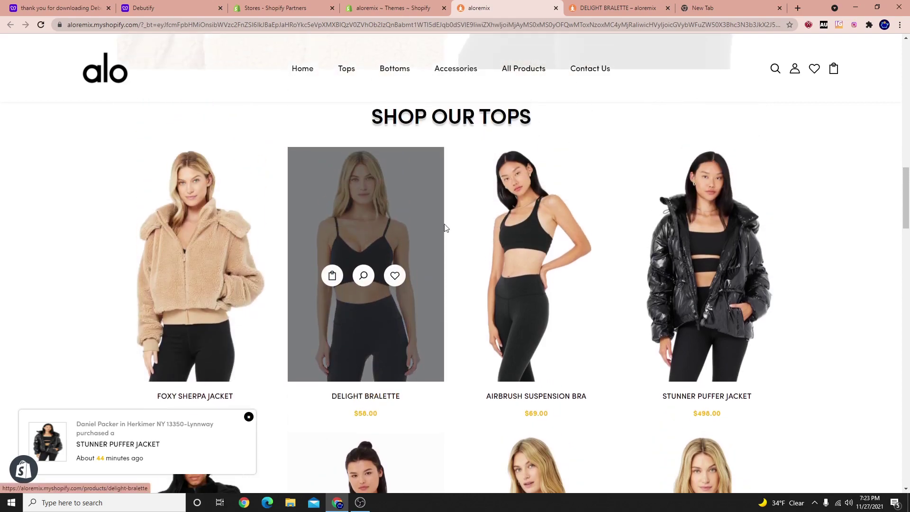
Open the Delight Bralette product page from the Shop Our Tops section and look it over.
left_click(392, 395)
scroll(532, 250, "down", 4)
scroll(357, 319, "up", 5)
scroll(508, 273, "down", 2)
scroll(353, 327, "down", 12)
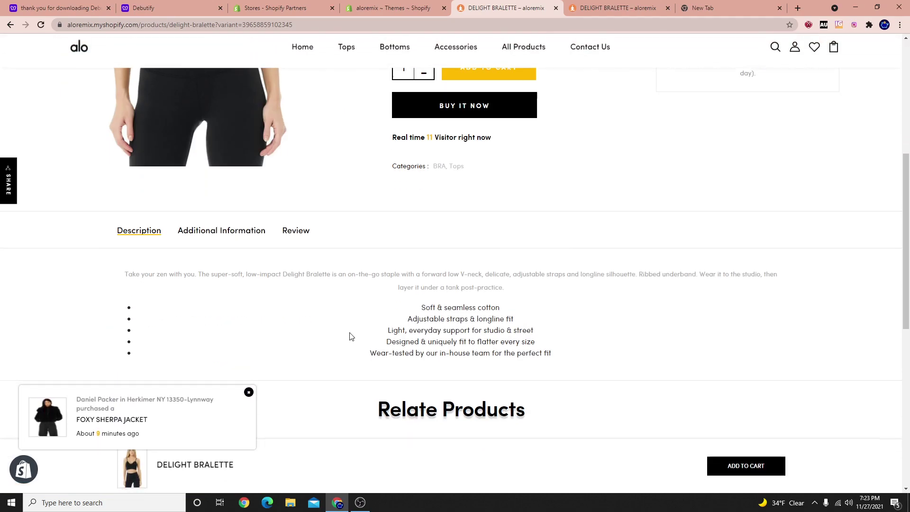
scroll(514, 365, "up", 5)
scroll(405, 256, "up", 10)
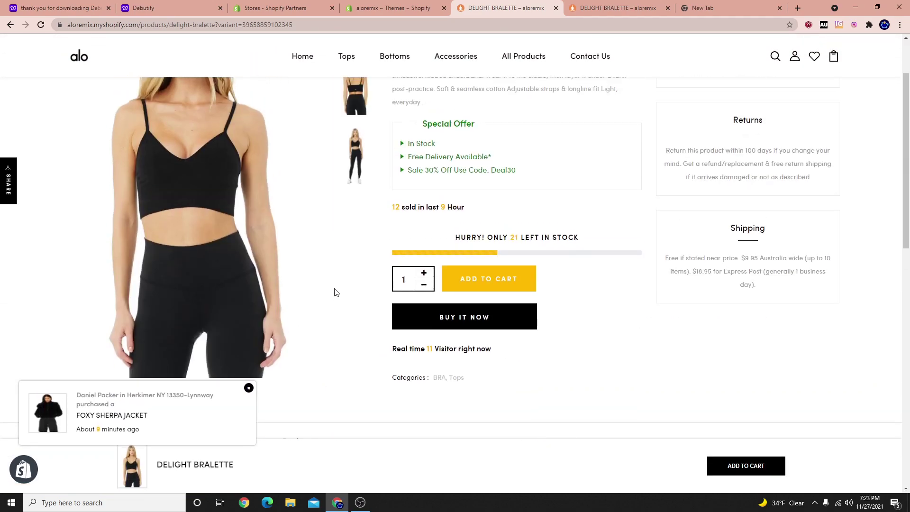